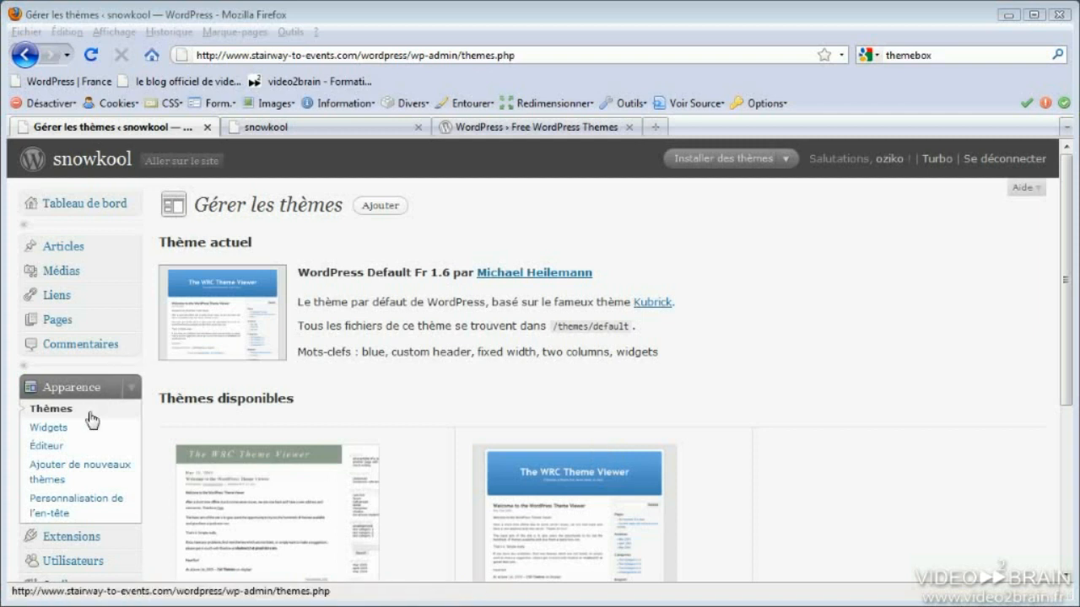
# Open Apparence > Ajouter de nouveaux thèmes, then switch to the WordPress.org Free Themes Directory tab
pyautogui.click(78, 477)
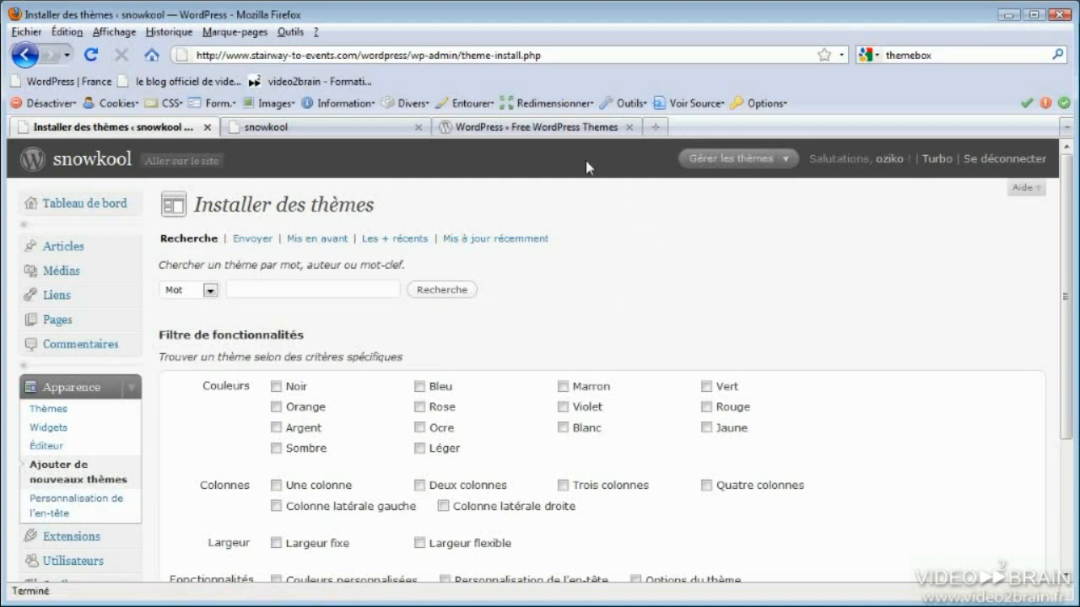
pyautogui.click(561, 127)
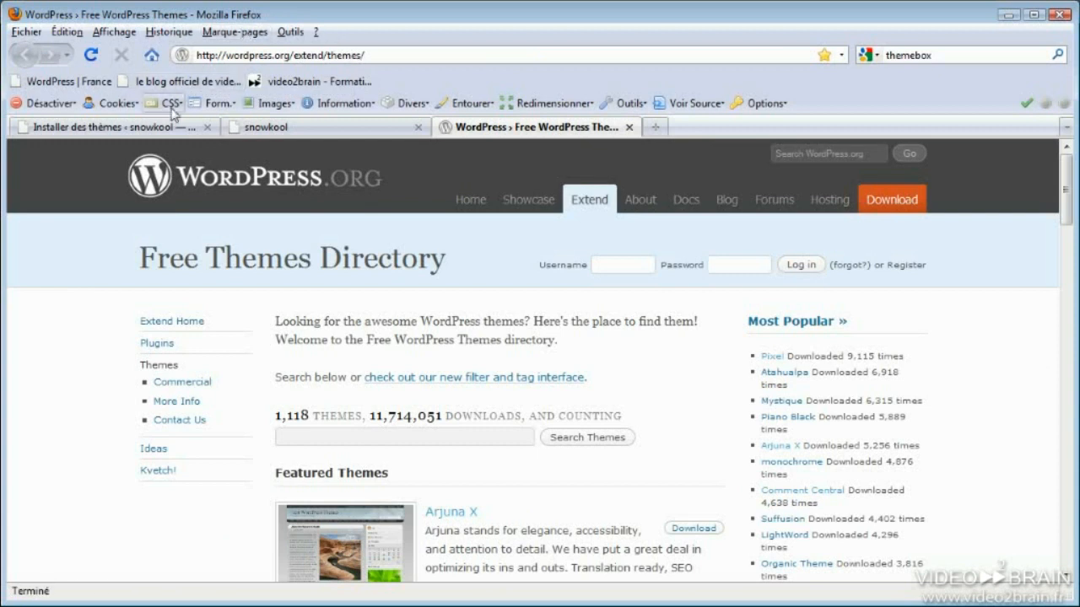
# Switch back to the 'Installer des thèmes' tab of the snowkool blog
pyautogui.click(131, 128)
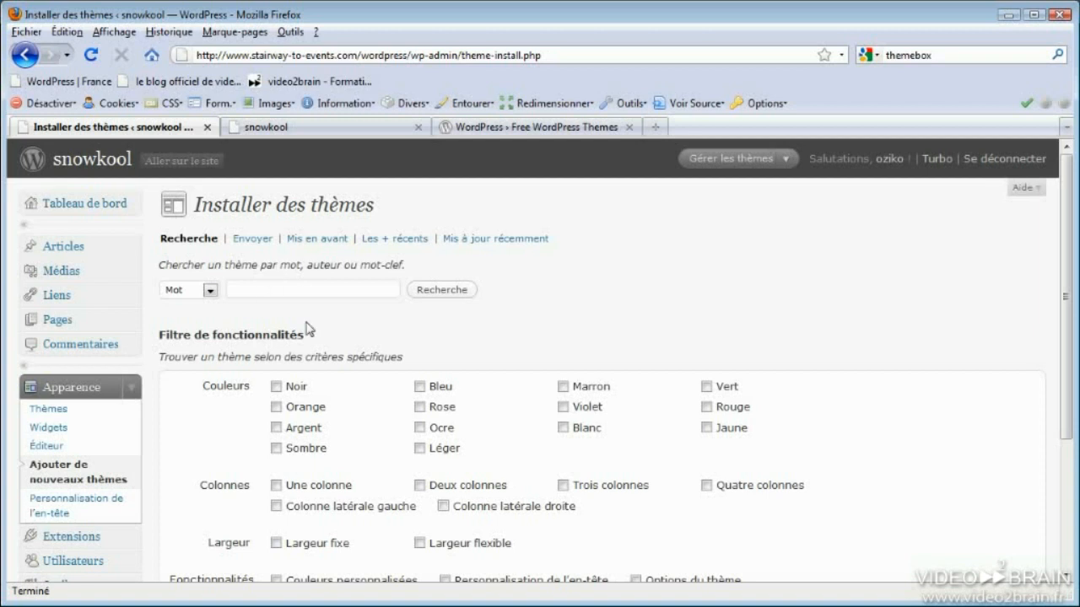
# List the featured themes and preview Arjuna X
pyautogui.click(325, 241)
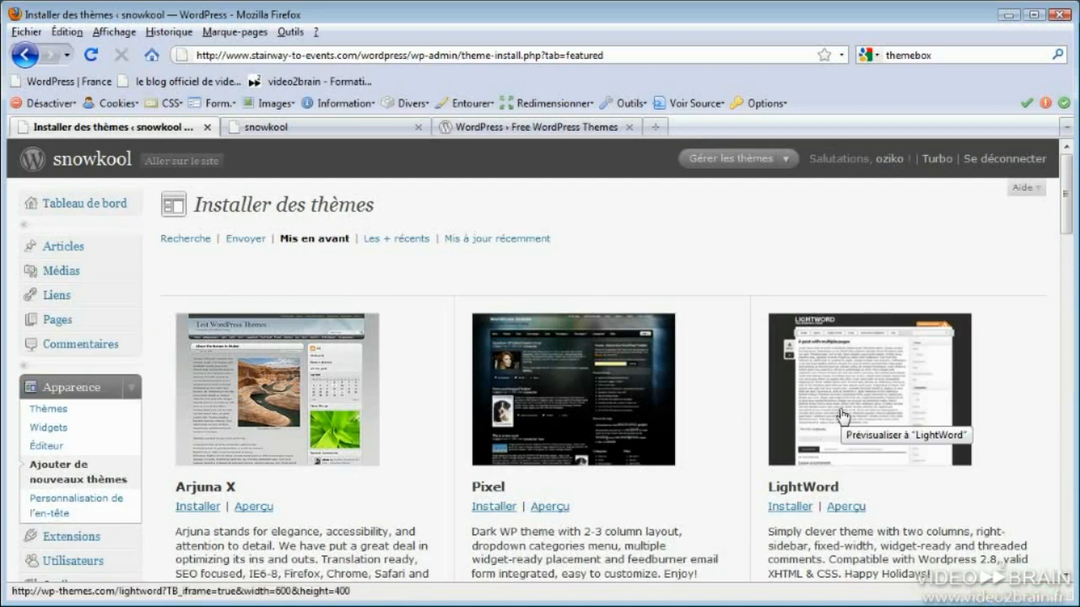
pyautogui.click(295, 407)
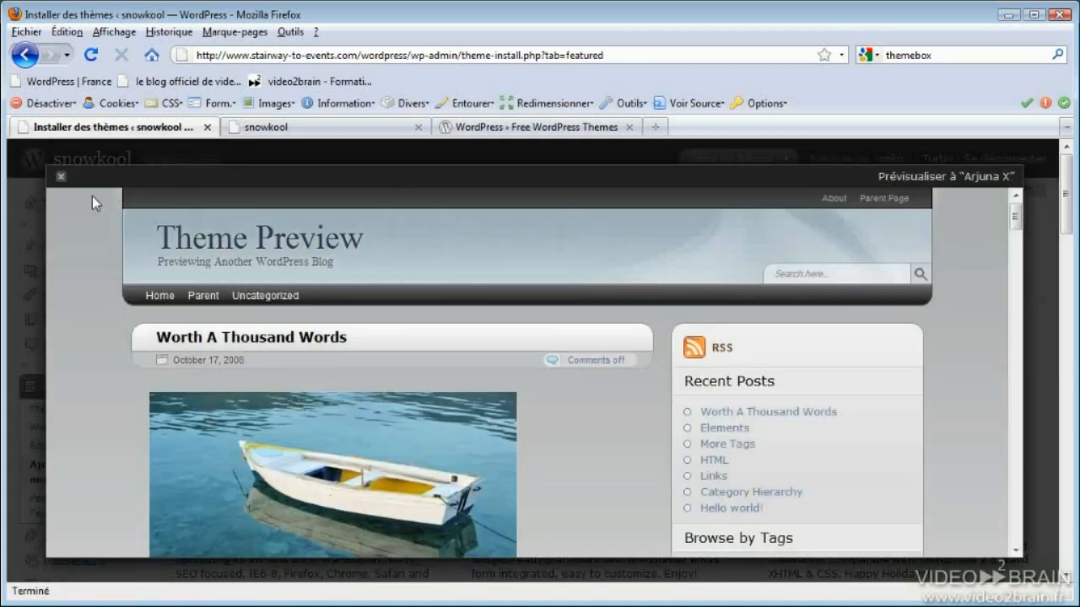
pyautogui.click(59, 176)
pyautogui.scroll(-4, 173, 421)
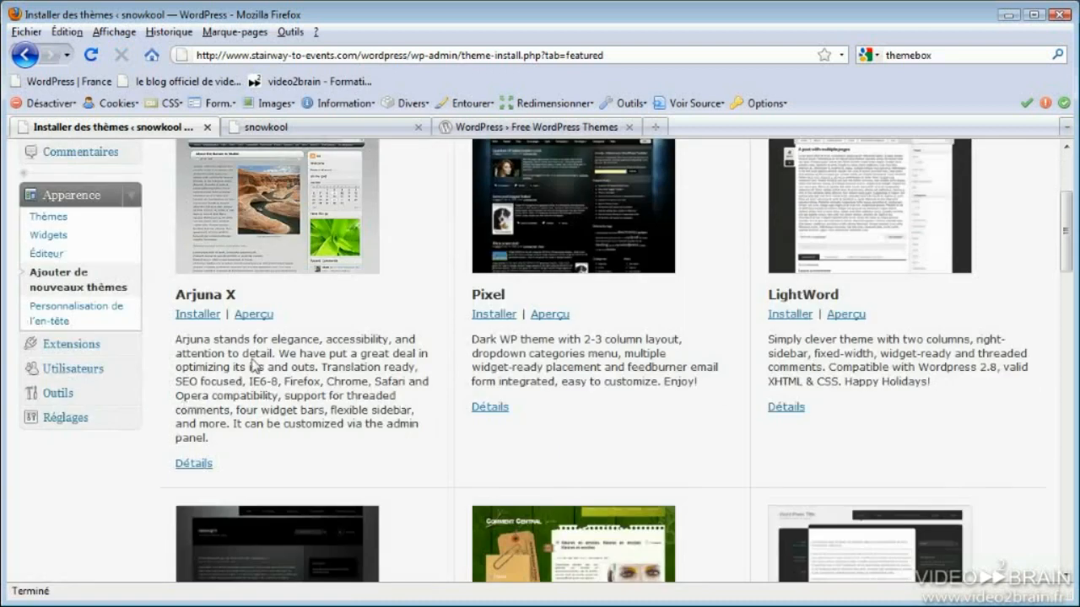
# Expand Arjuna X's details, showing version 1.0.5 and a four-star rating
pyautogui.click(193, 463)
pyautogui.scroll(-2, 327, 477)
pyautogui.scroll(-2, 327, 477)
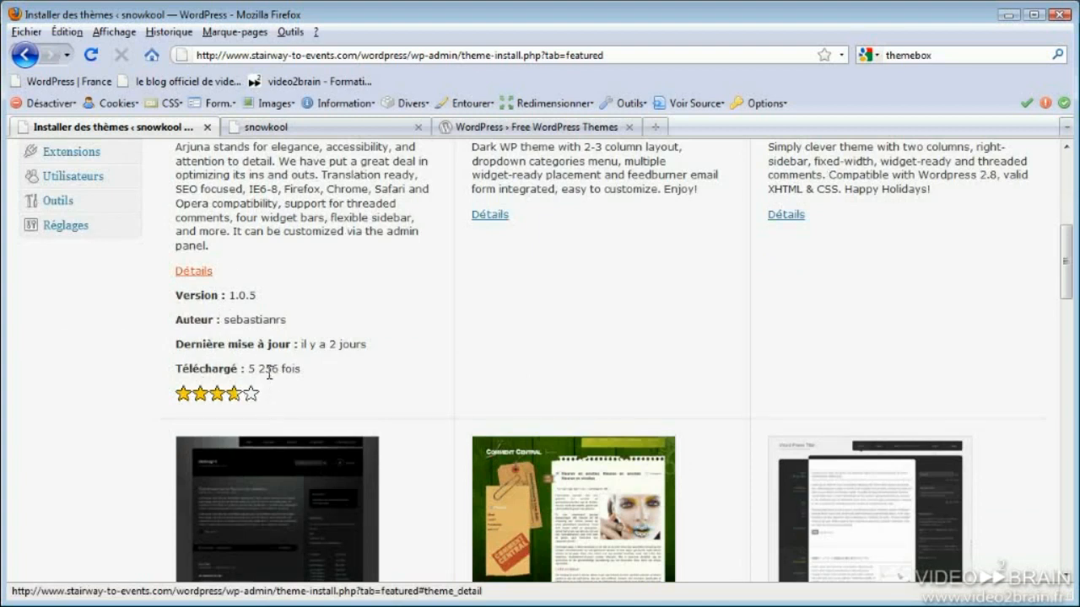
pyautogui.scroll(8, 269, 373)
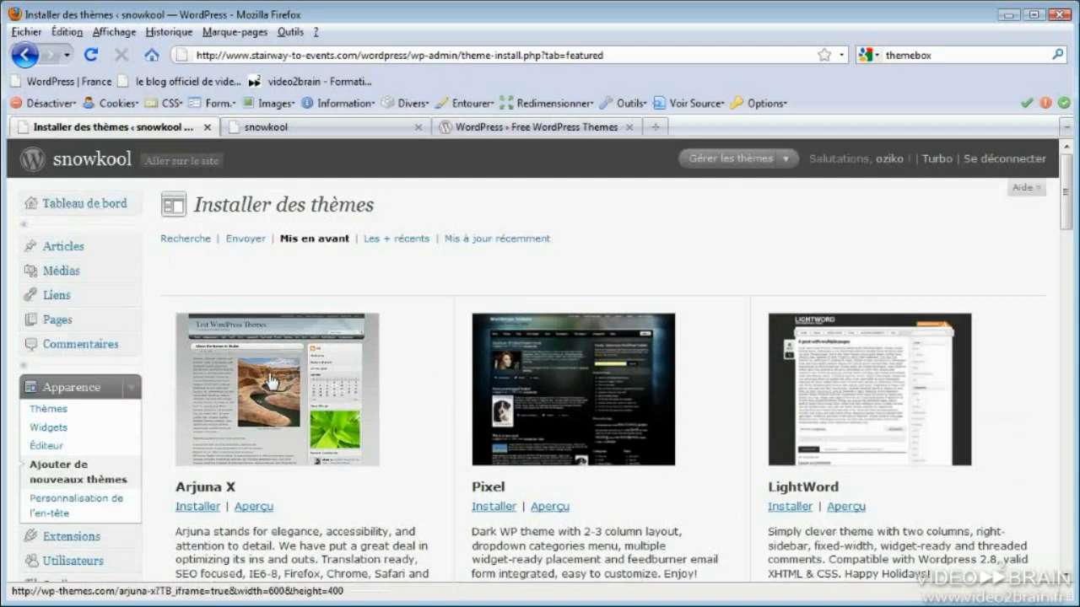
# List the newest themes ('Les + récents') and scroll through them
pyautogui.click(409, 242)
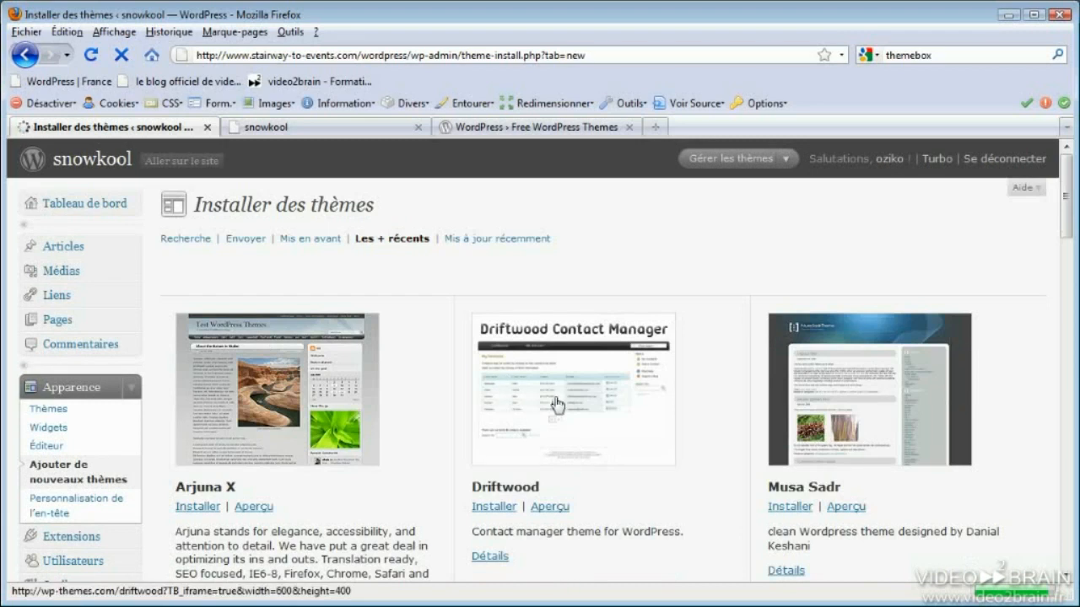
pyautogui.scroll(-1, 590, 411)
pyautogui.scroll(-2, 595, 410)
pyautogui.scroll(-3, 595, 410)
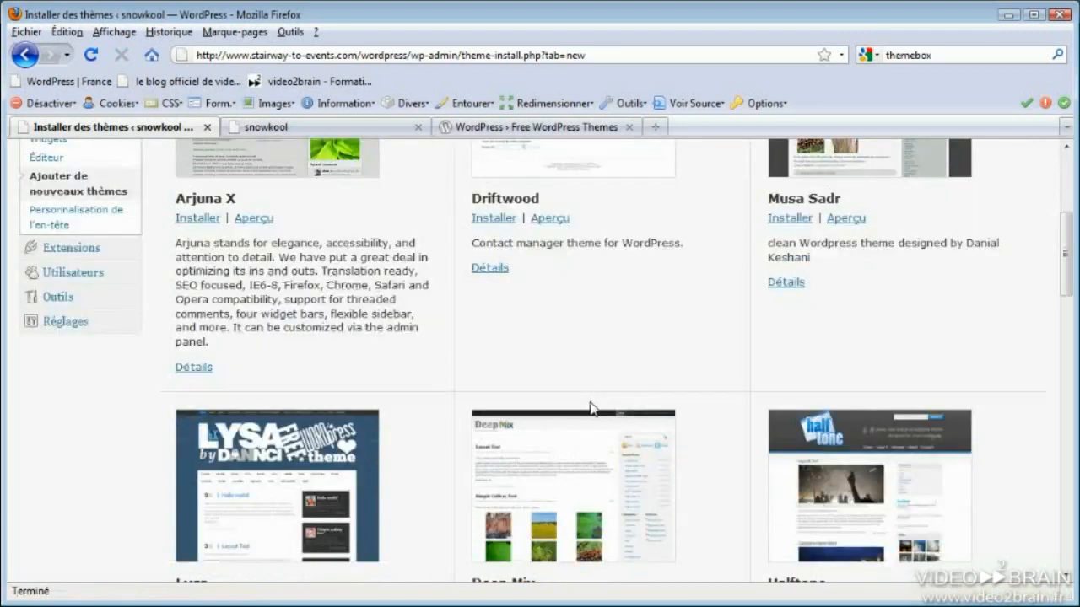
# Preview Halftone, then list recently updated themes such as flashy and Color3
pyautogui.click(850, 472)
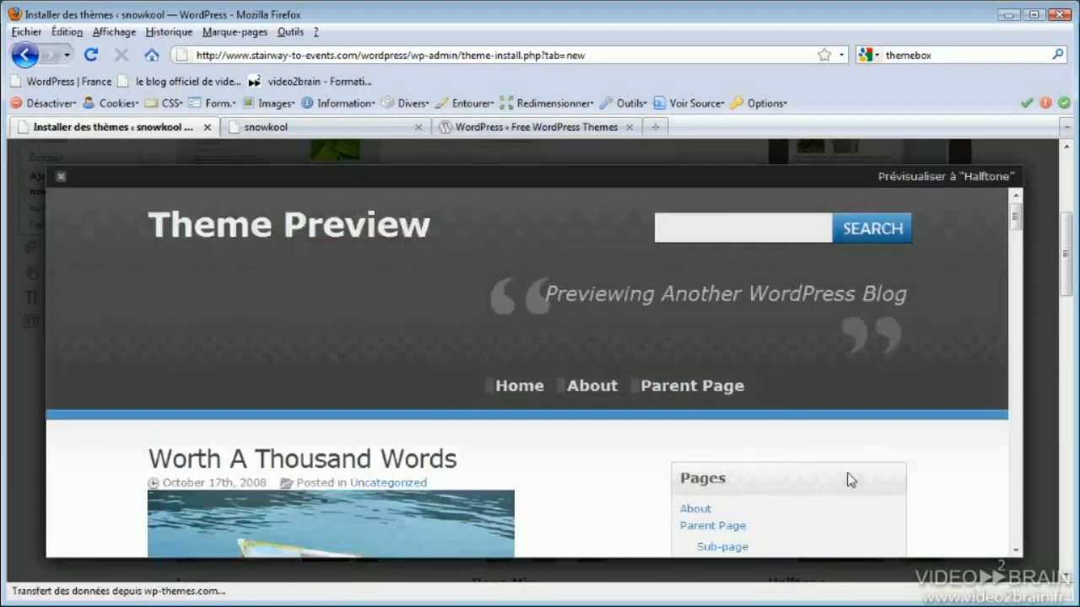
pyautogui.scroll(-5, 850, 480)
pyautogui.scroll(4, 848, 480)
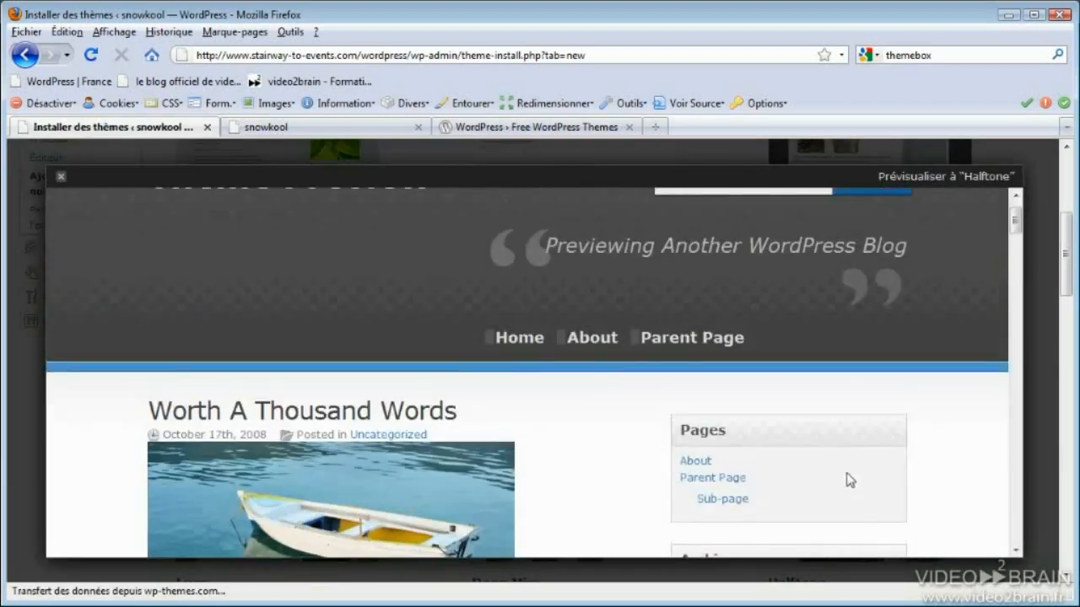
pyautogui.click(61, 175)
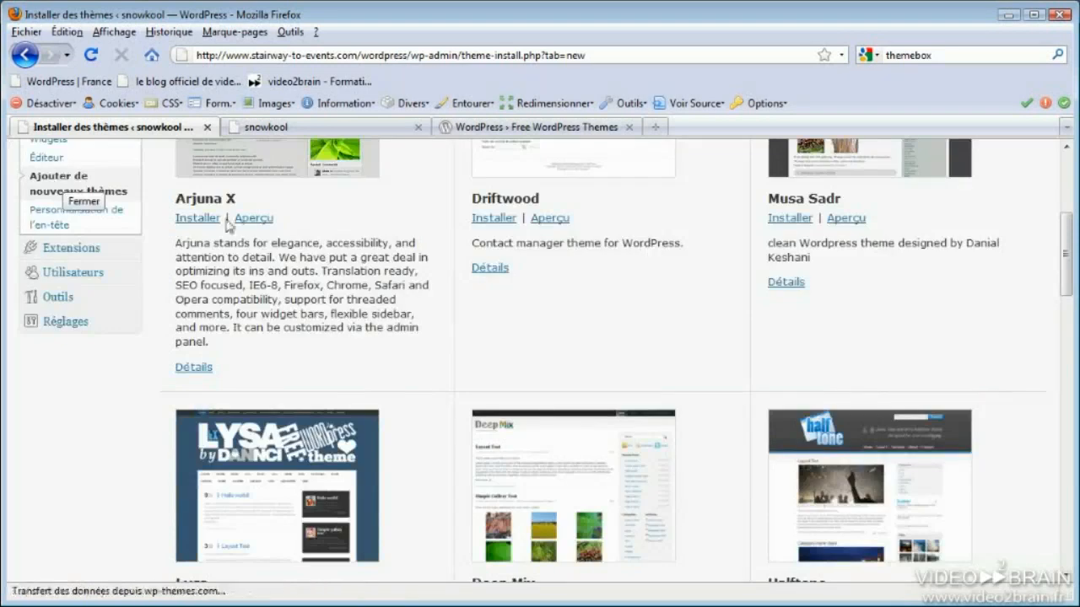
pyautogui.scroll(3, 1059, 230)
pyautogui.click(451, 241)
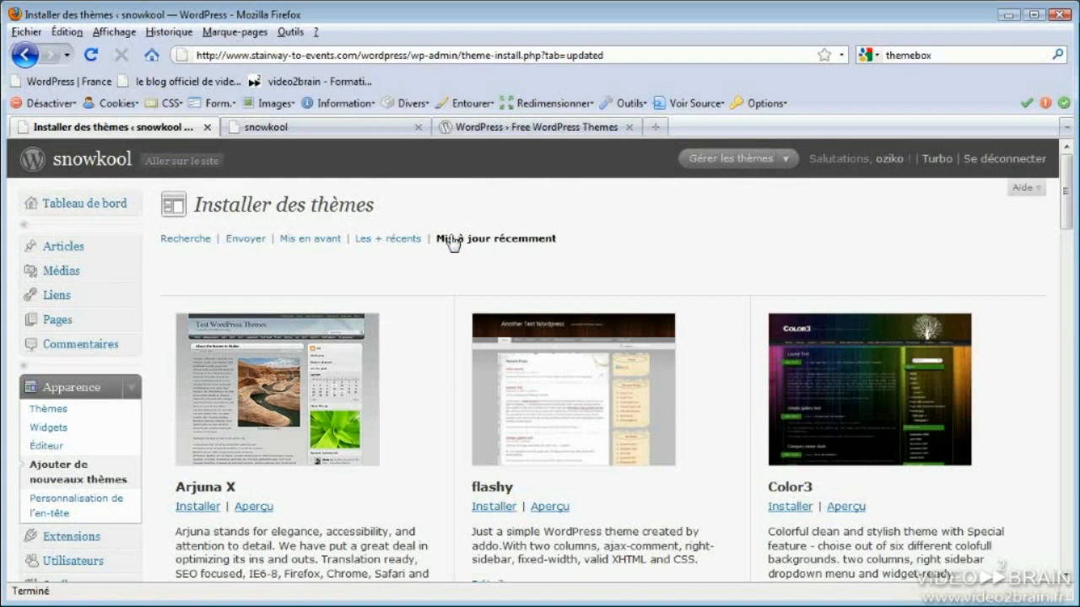
# View the .zip upload form under 'Envoyer', then return to the theme search tab
pyautogui.scroll(-5, 450, 241)
pyautogui.scroll(5, 450, 241)
pyautogui.click(248, 240)
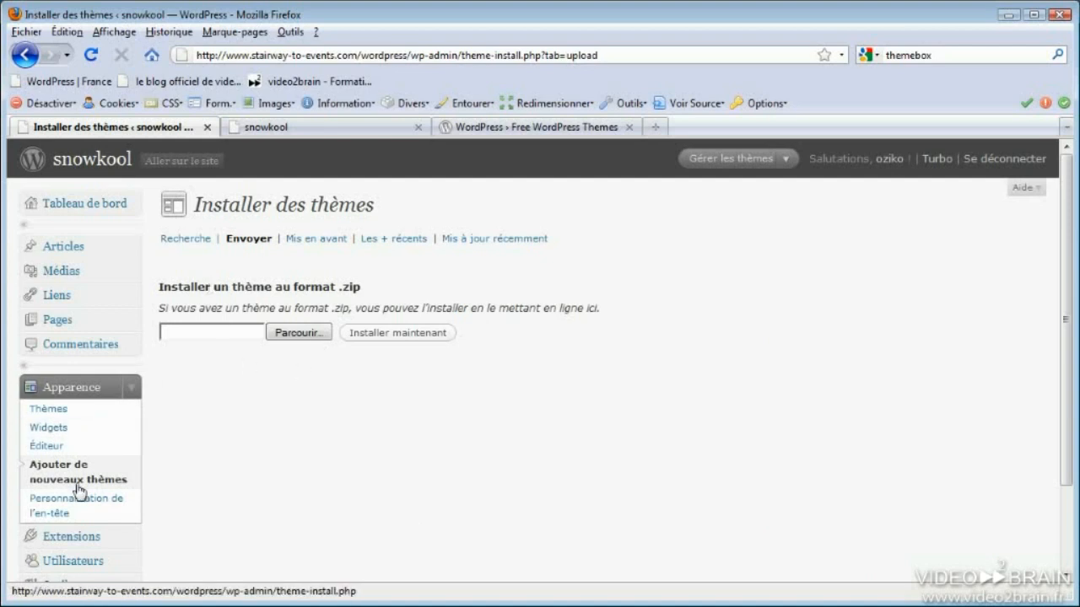
pyautogui.click(189, 240)
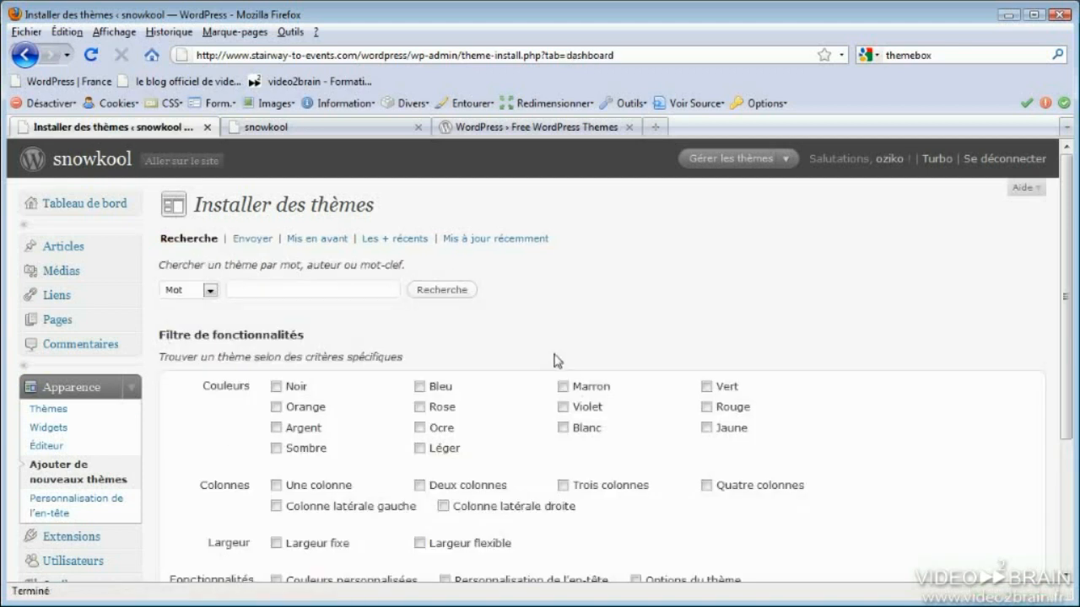
pyautogui.scroll(-5, 551, 361)
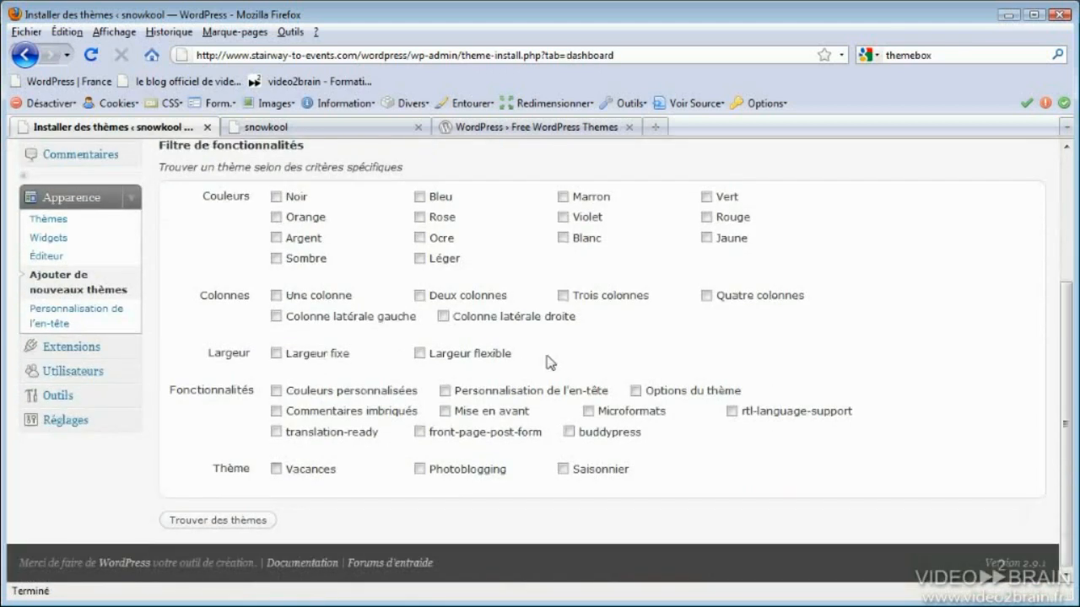
pyautogui.scroll(1, 551, 361)
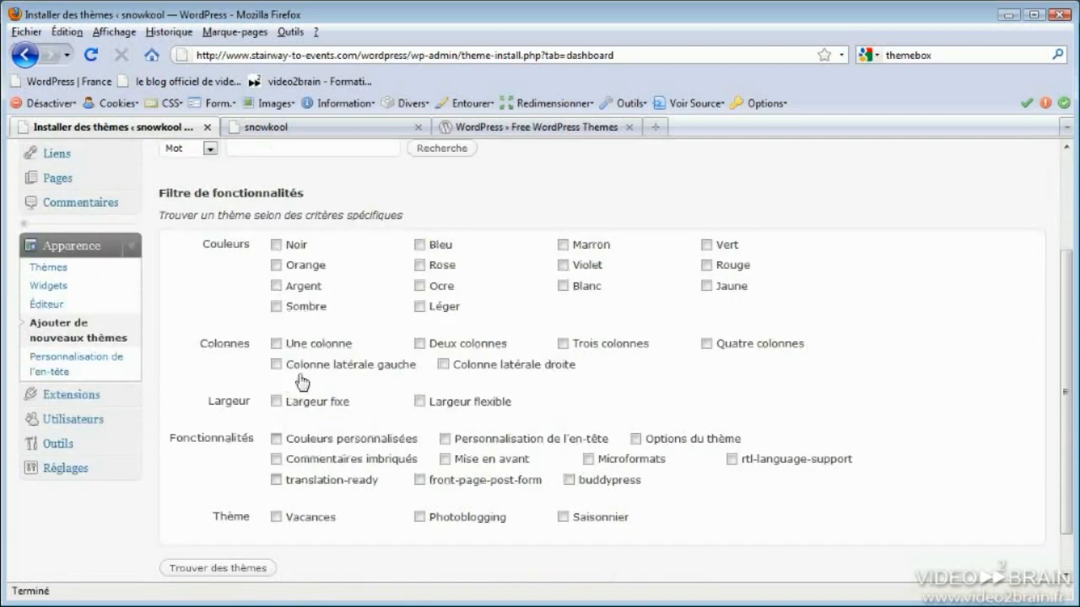
pyautogui.click(420, 345)
pyautogui.click(216, 570)
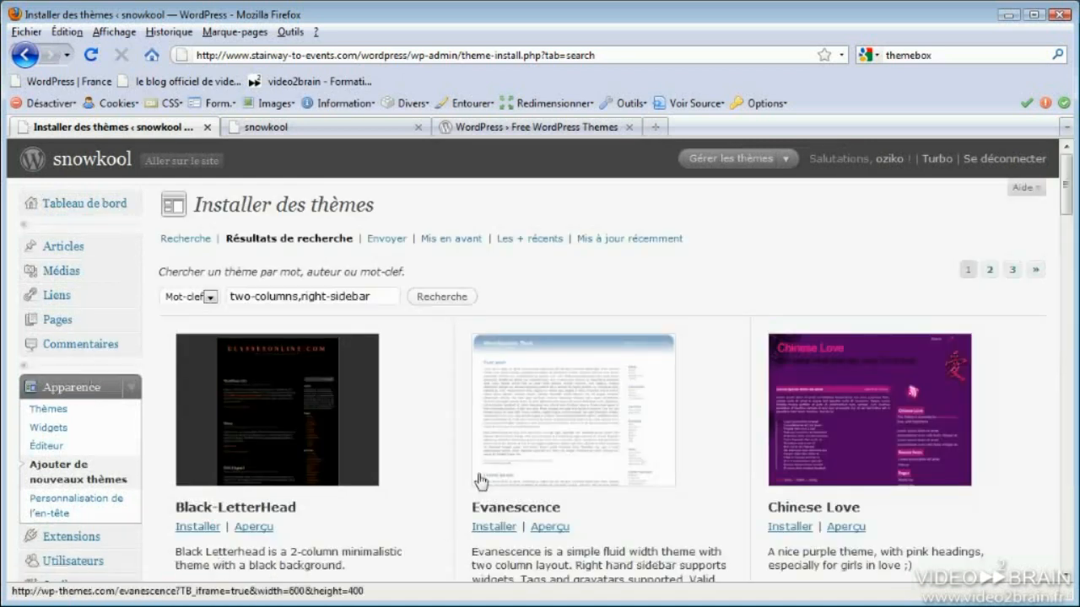
pyautogui.scroll(-4, 294, 388)
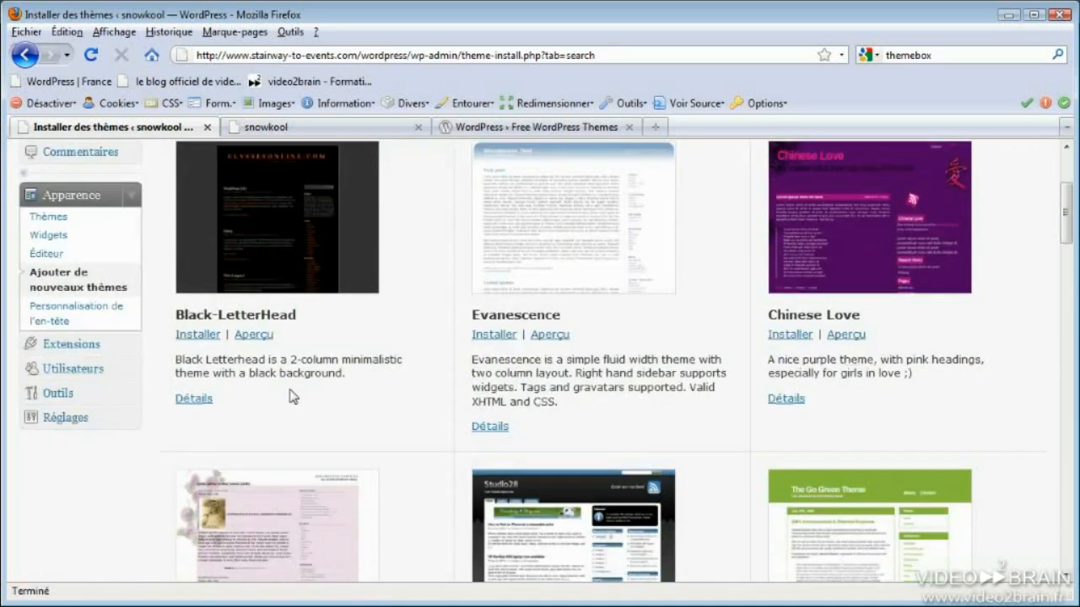
pyautogui.scroll(4, 291, 396)
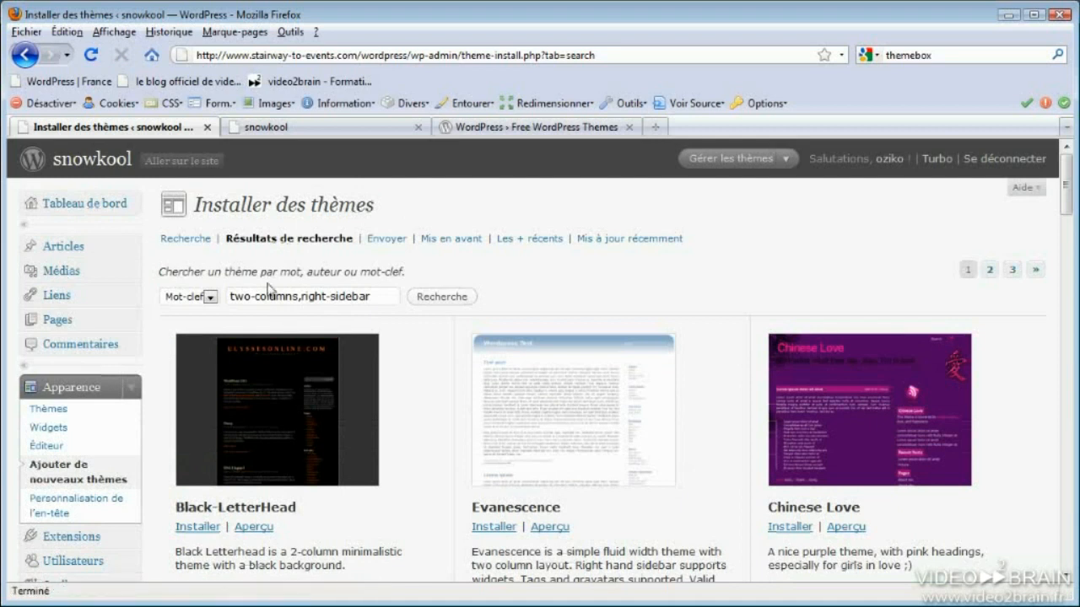
pyautogui.click(194, 241)
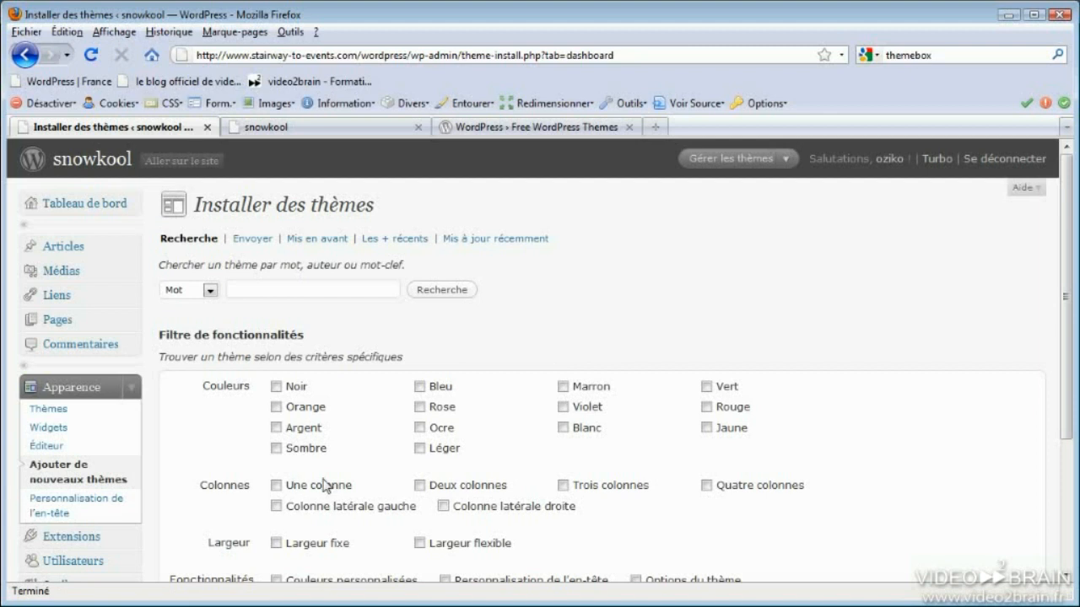
# Search for Noir, Ocre, Deux colonnes, Largeur flexible, Couleurs personnalisées, Vacances themes — no matches
pyautogui.click(276, 386)
pyautogui.click(419, 428)
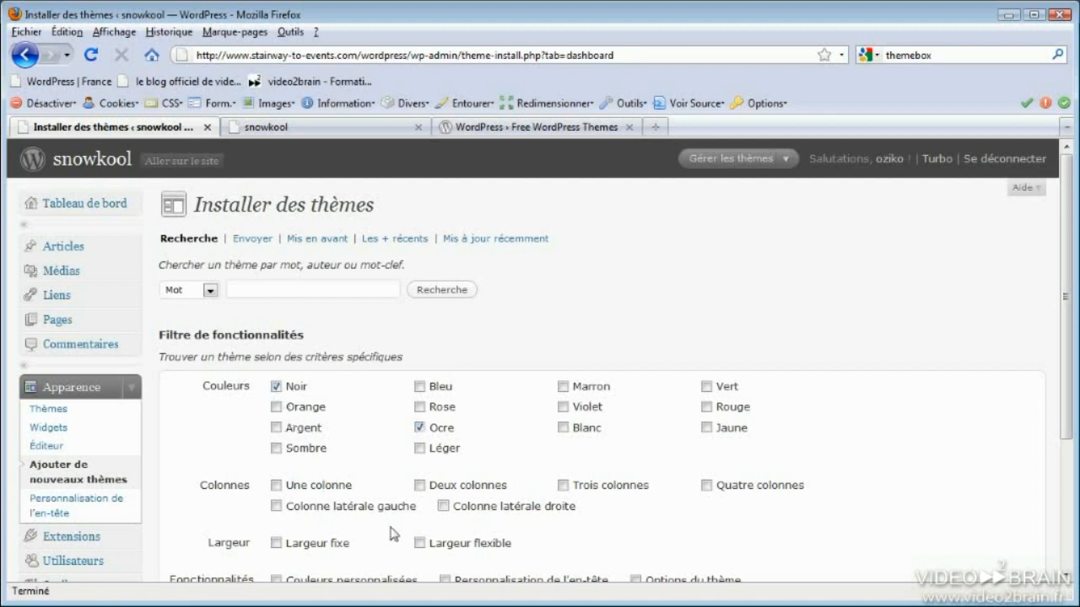
pyautogui.click(419, 485)
pyautogui.scroll(-2, 423, 547)
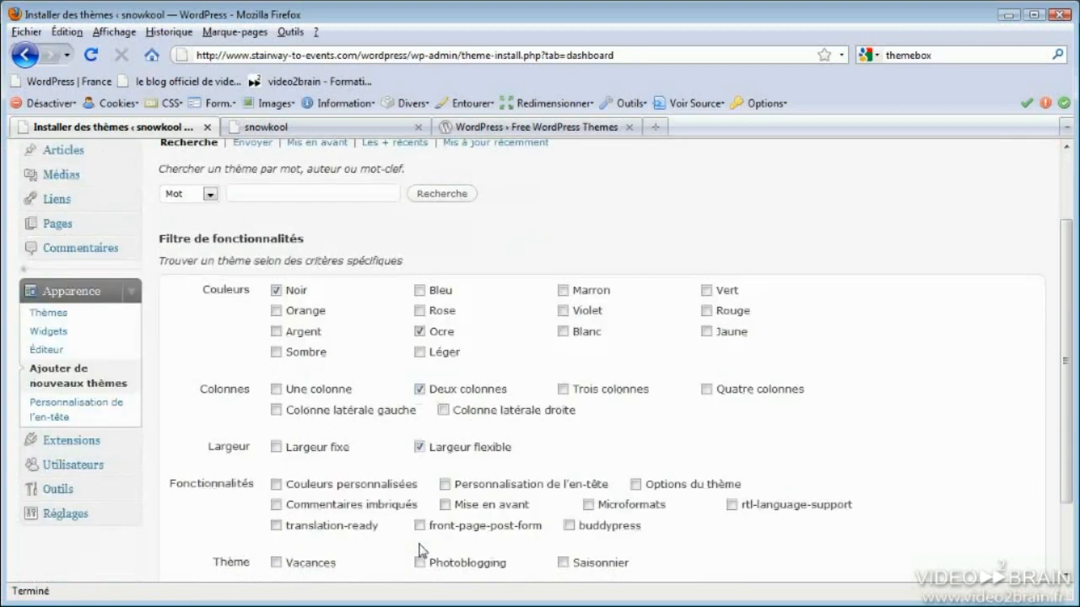
pyautogui.click(276, 563)
pyautogui.scroll(-2, 355, 565)
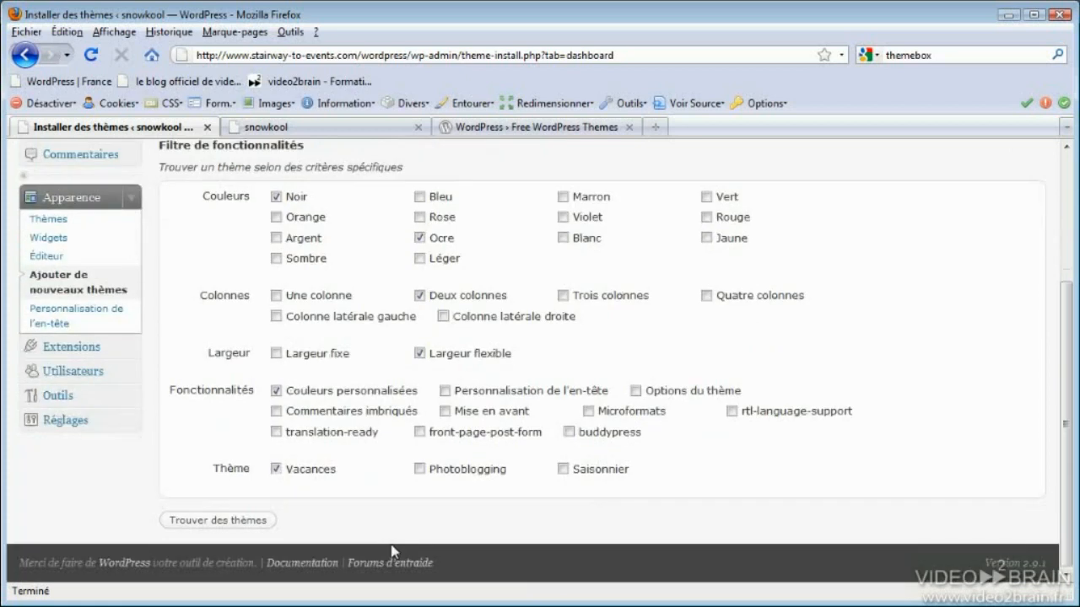
pyautogui.click(240, 521)
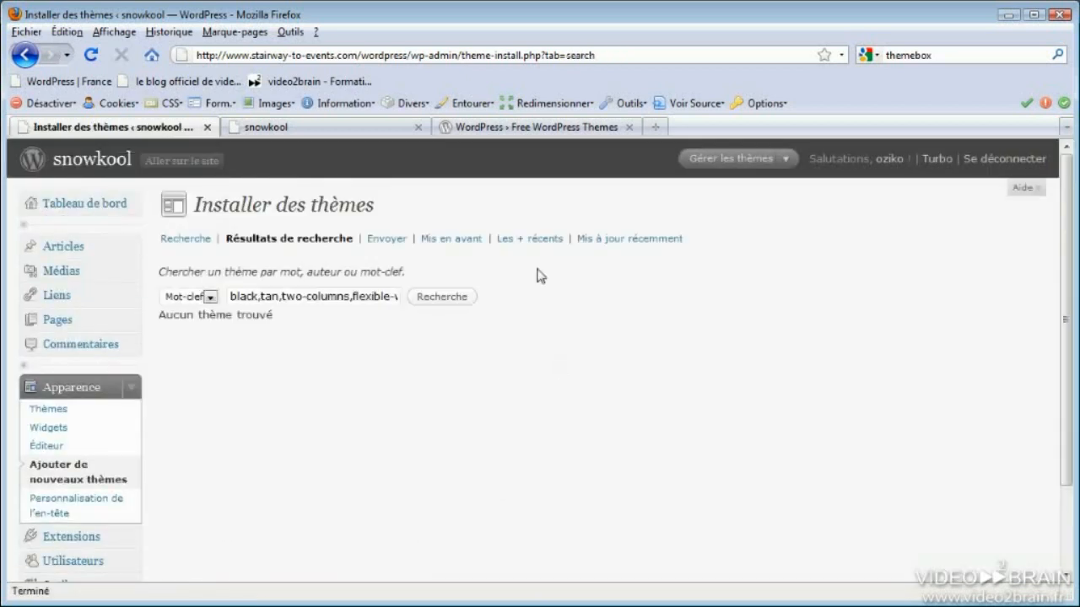
# Keyword-search 'two-columns,right-sidebar', listing Black-LetterHead, Evanescence and Chinese Love
pyautogui.click(211, 297)
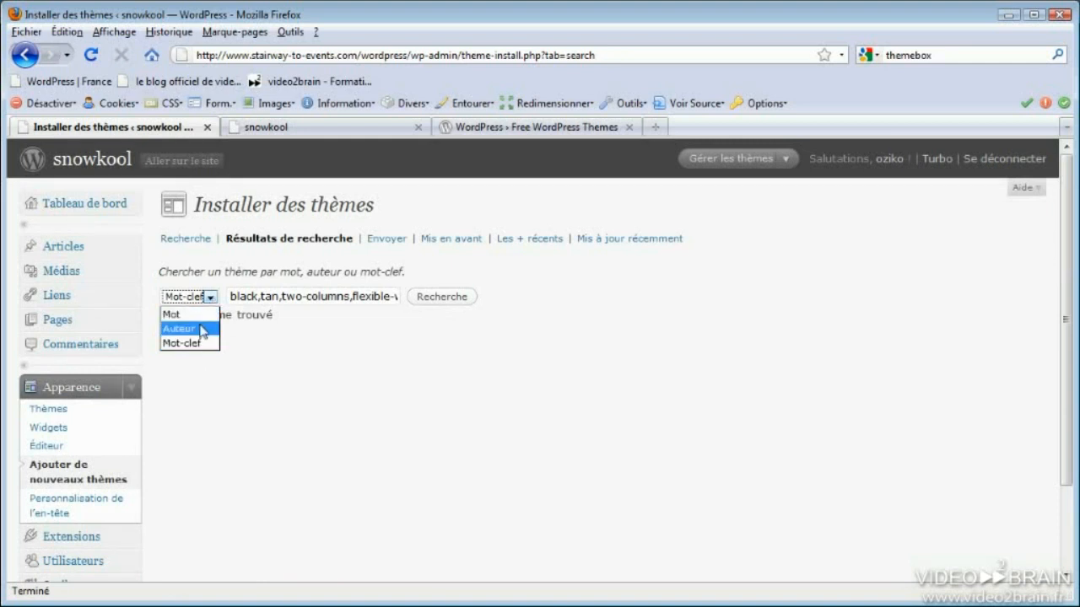
pyautogui.click(362, 360)
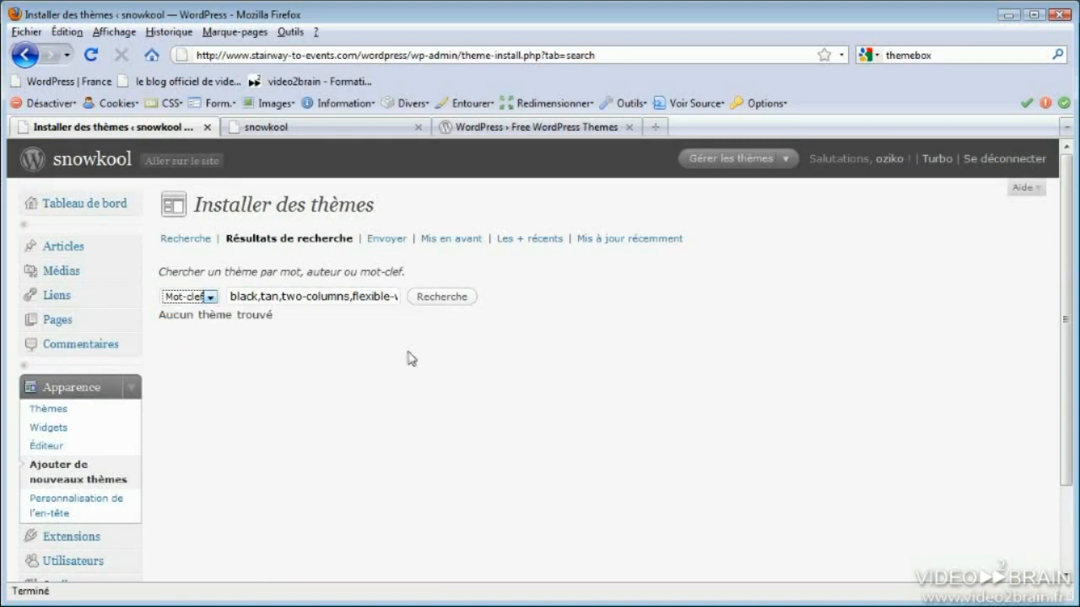
pyautogui.tripleClick(242, 290)
pyautogui.press('BackSpace')
pyautogui.click(441, 296)
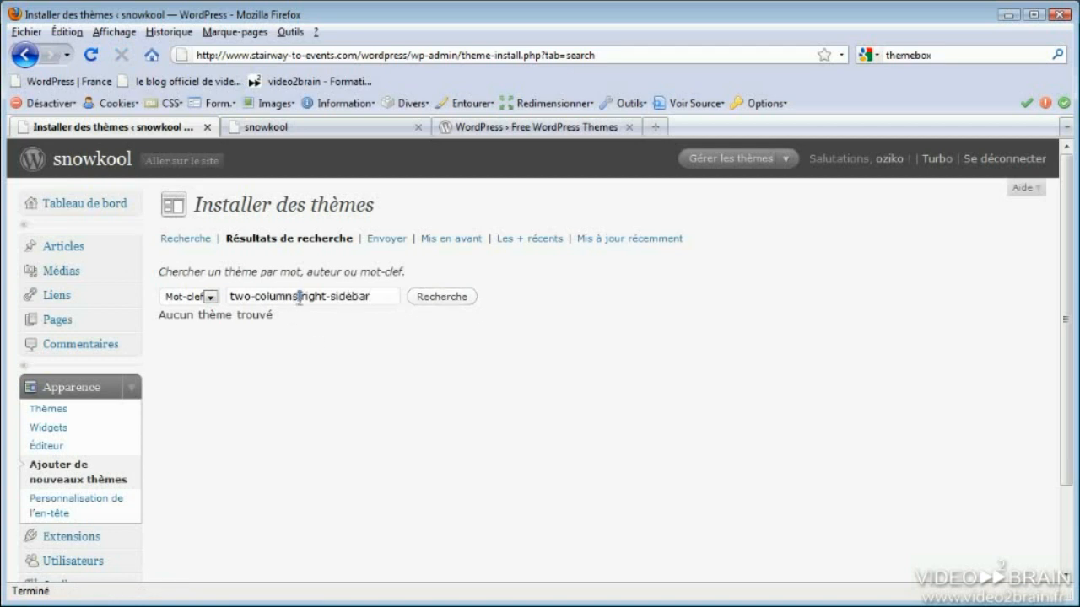
pyautogui.click(456, 297)
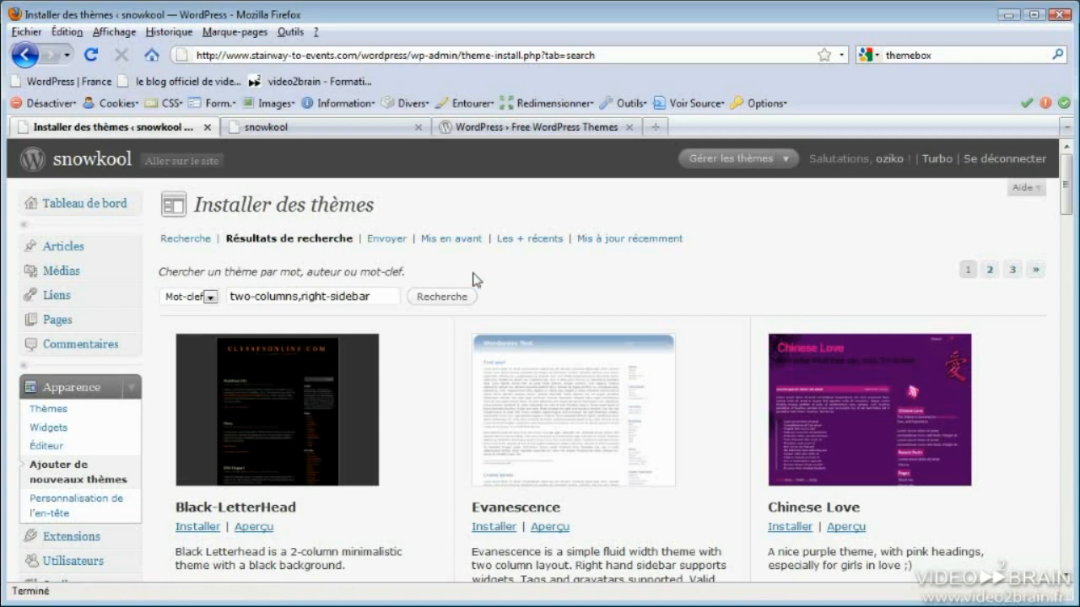
# From the featured themes list, start installing Arjuna X
pyautogui.click(456, 246)
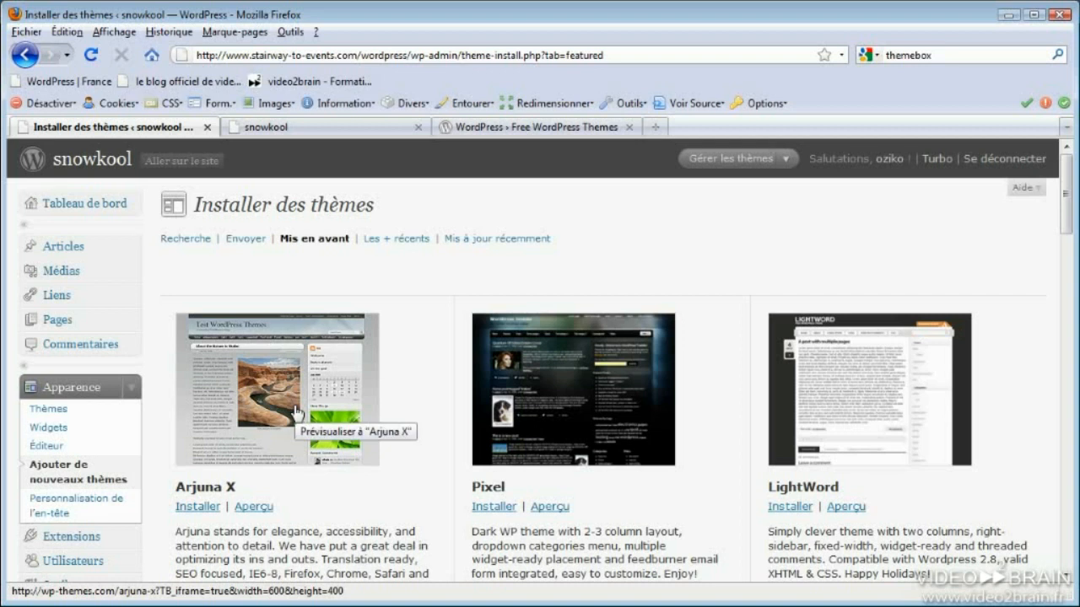
pyautogui.scroll(-2, 295, 412)
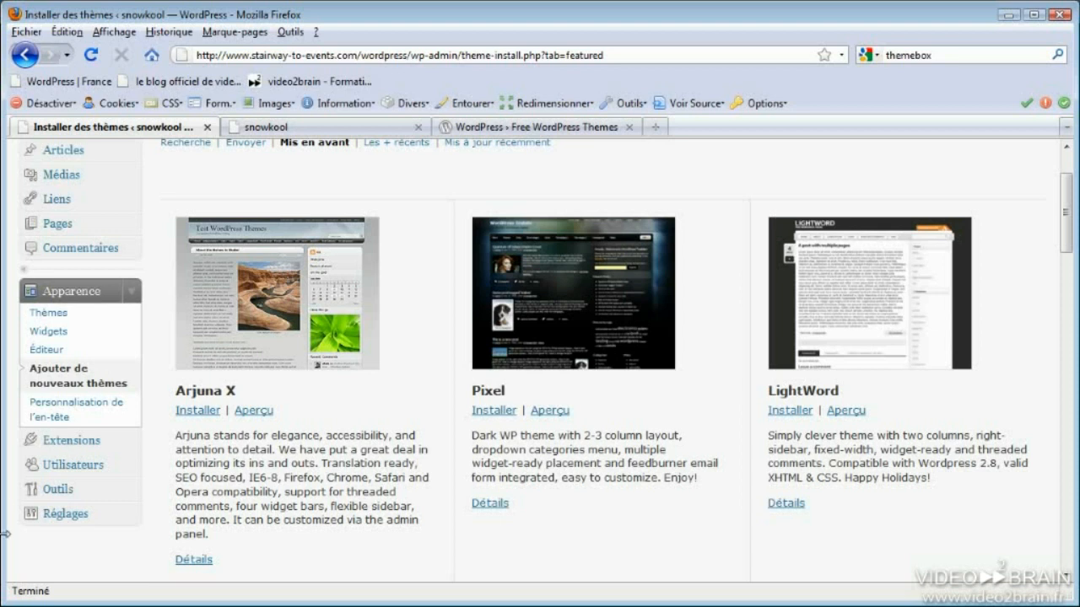
pyautogui.click(198, 411)
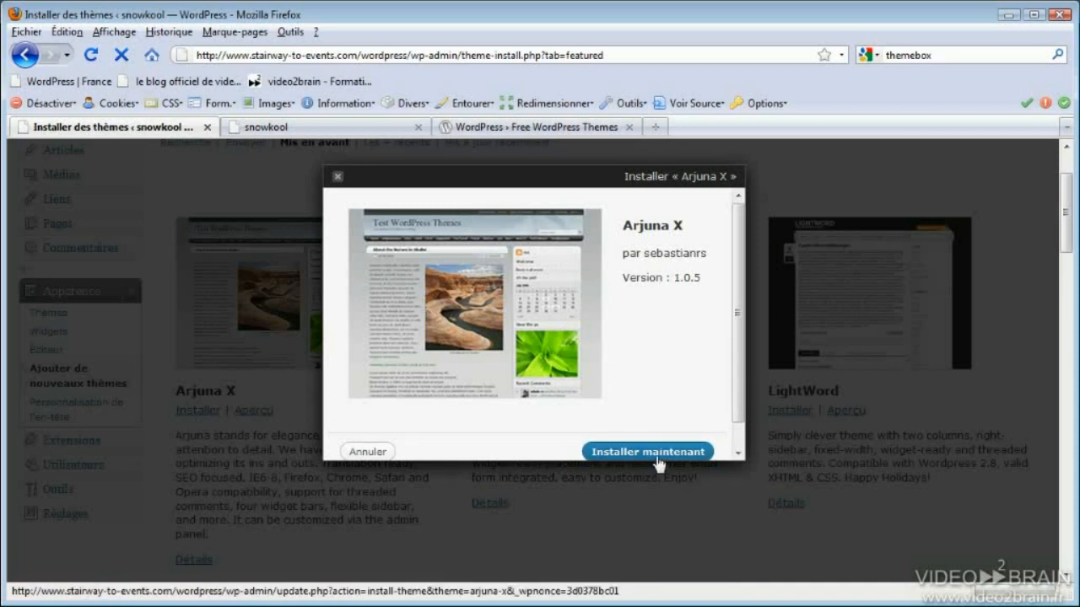
pyautogui.scroll(-1, 648, 443)
# Confirm the Arjuna X install, enter the FTP username and password, and let Firefox remember them
pyautogui.click(638, 428)
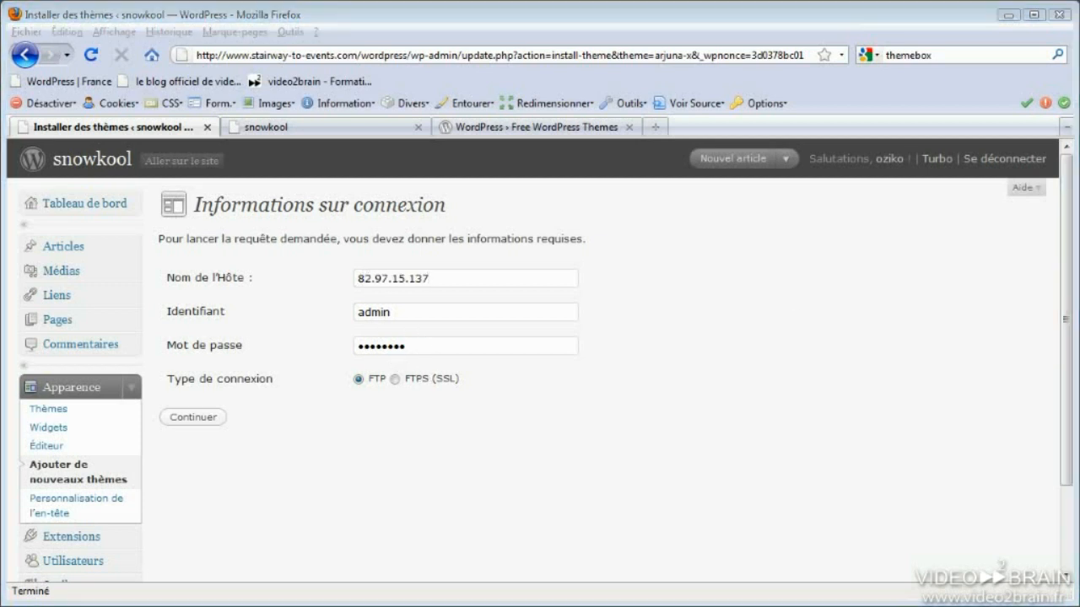
pyautogui.moveTo(402, 316); pyautogui.dragTo(332, 316)
pyautogui.write('ftpairwa9')
pyautogui.moveTo(411, 346); pyautogui.dragTo(332, 346)
pyautogui.press('BackSpace')
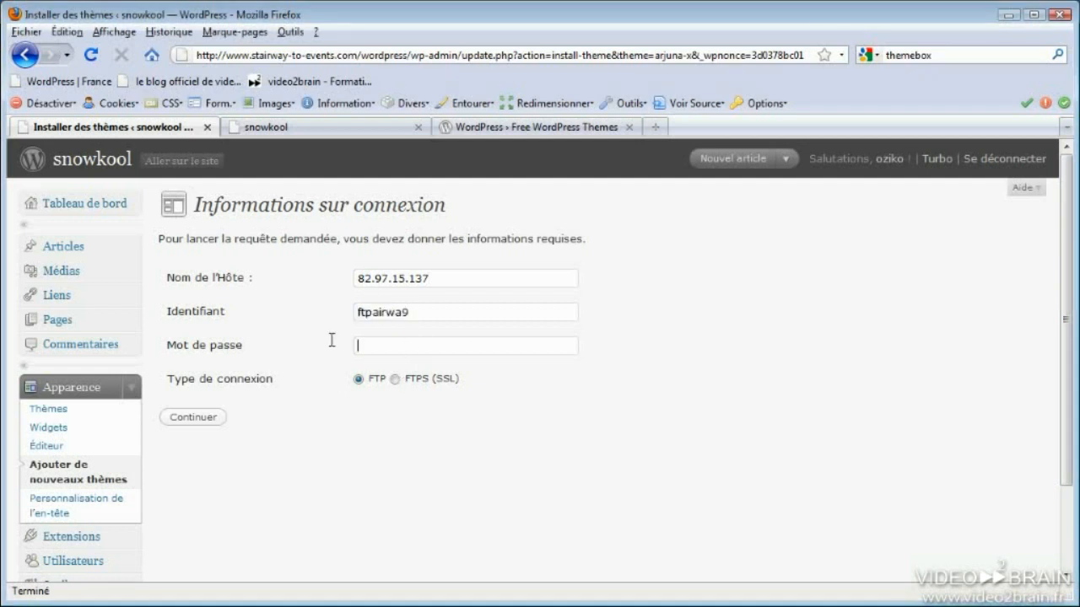
pyautogui.write('••••••••')
pyautogui.click(195, 419)
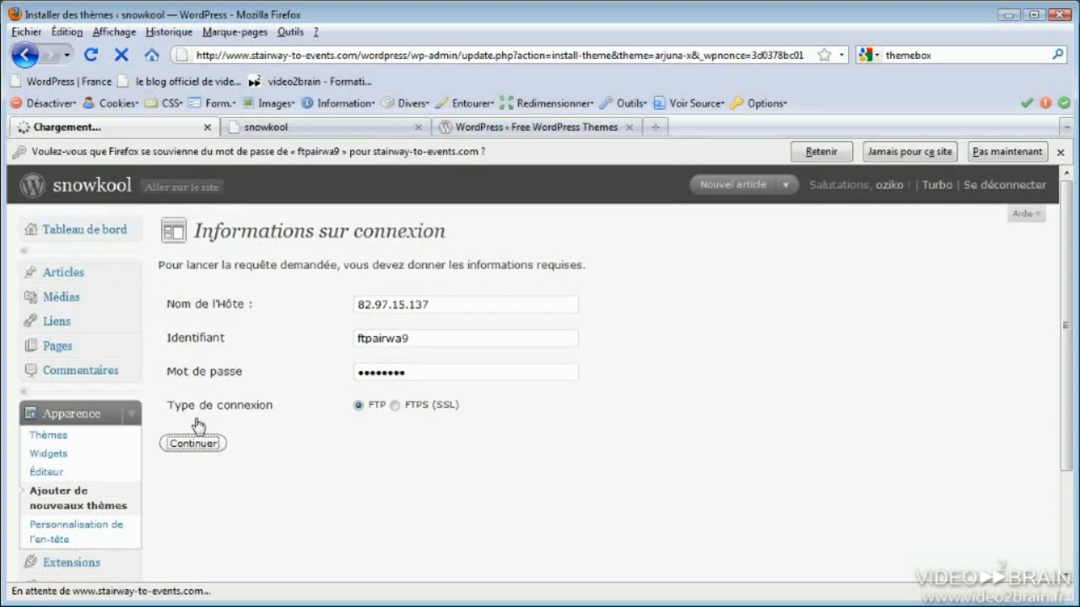
pyautogui.click(821, 154)
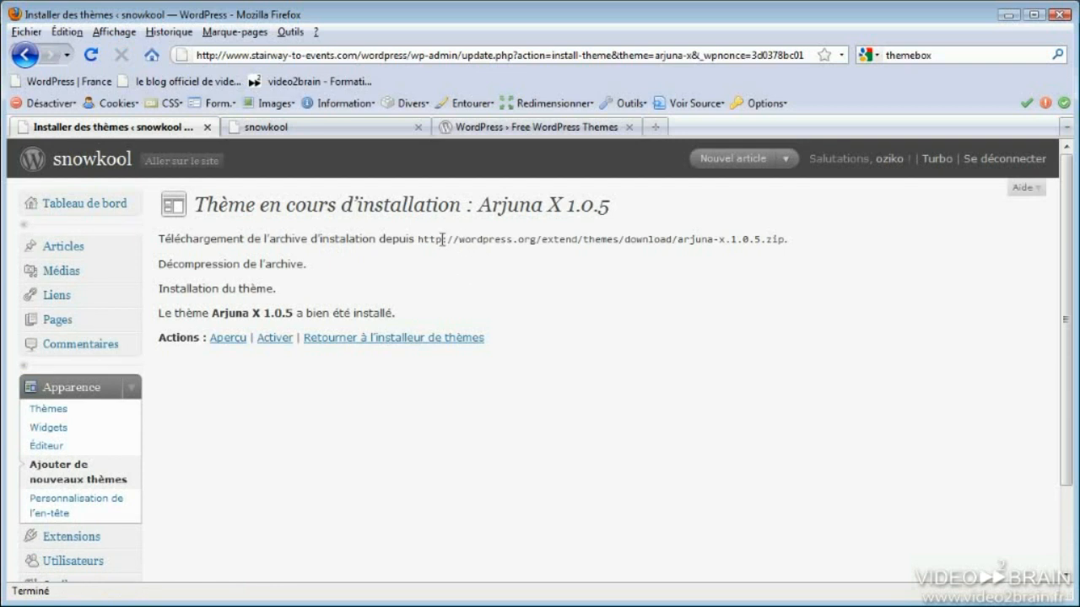
# Highlight the download address and success message, then preview the blog in Arjuna X
pyautogui.moveTo(429, 239); pyautogui.dragTo(792, 244)
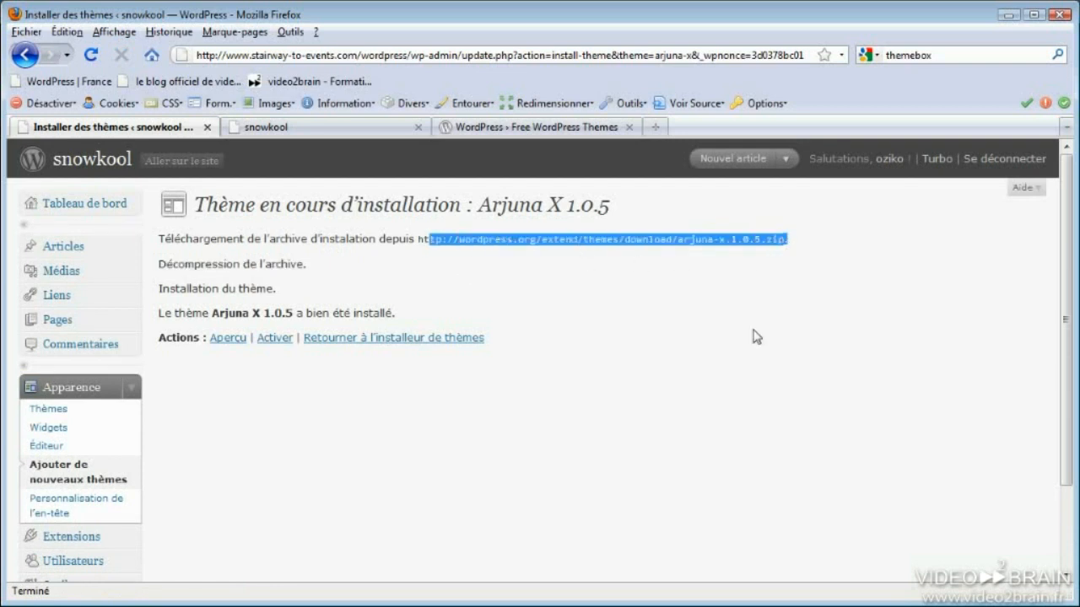
pyautogui.moveTo(397, 313); pyautogui.dragTo(157, 314)
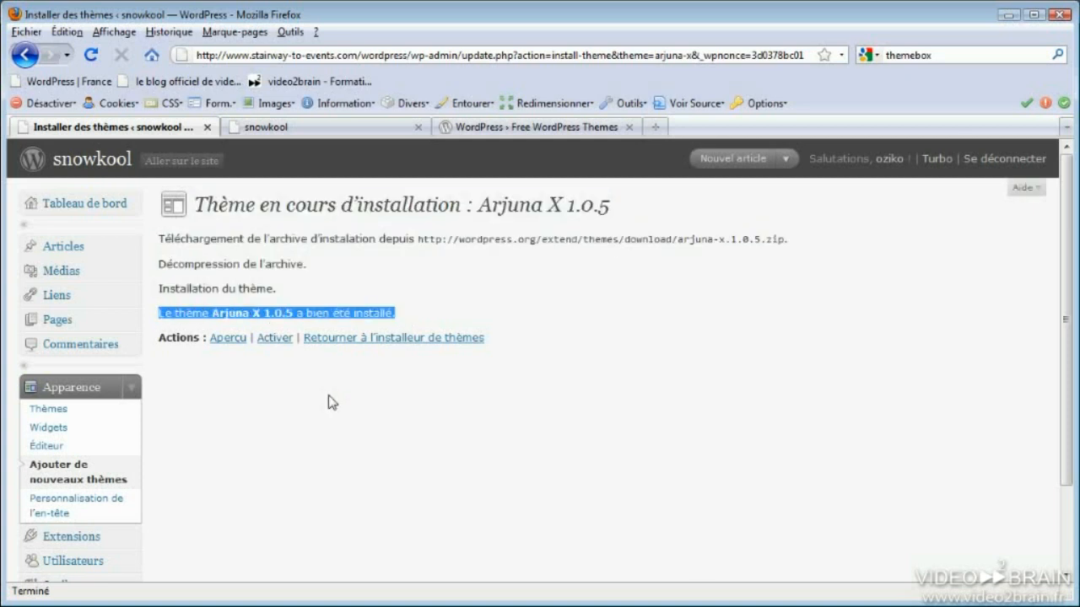
pyautogui.click(228, 337)
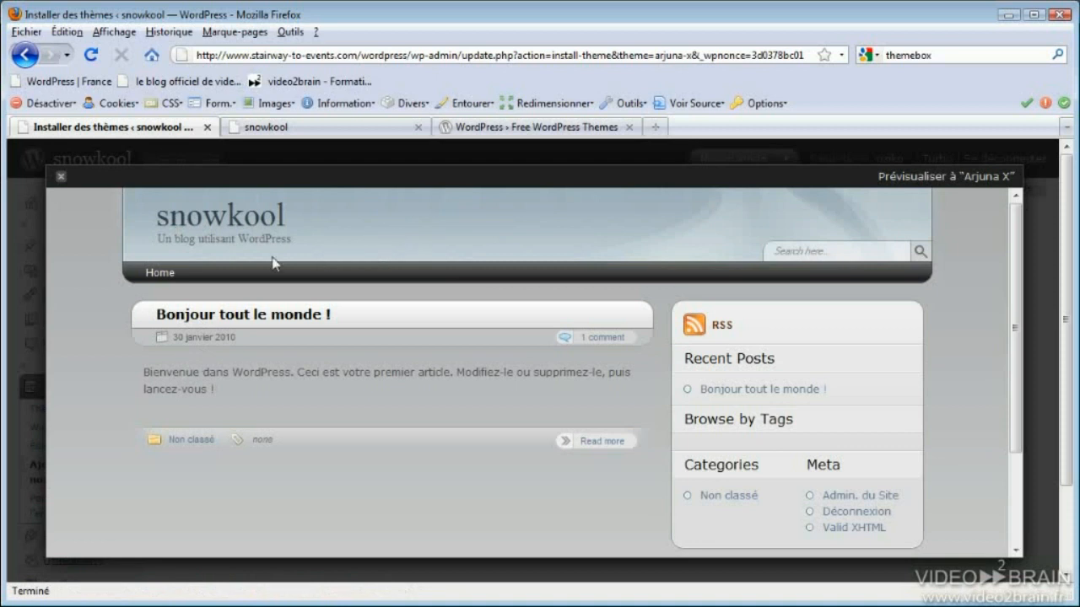
# Close the Arjuna X preview, open the live snowkool site in a new tab, then return to the install report
pyautogui.click(61, 176)
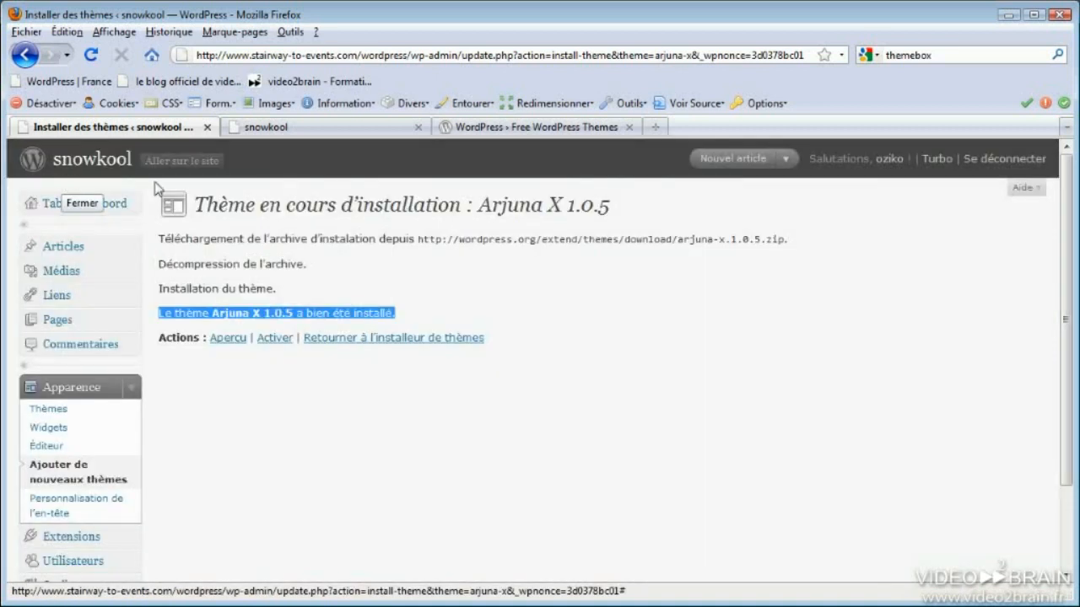
pyautogui.click(352, 414)
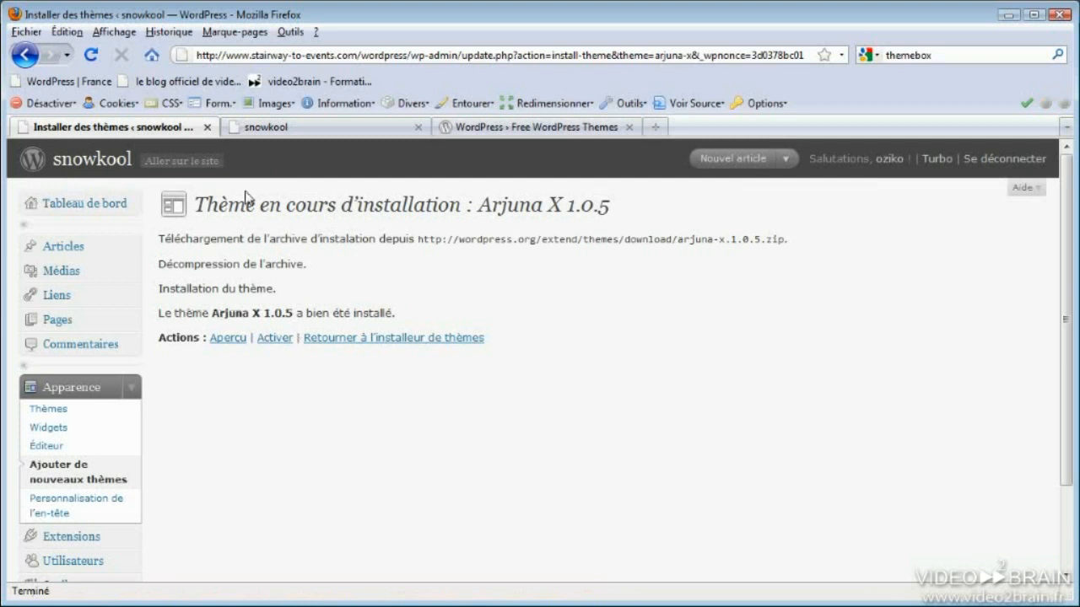
pyautogui.middleClick(182, 160)
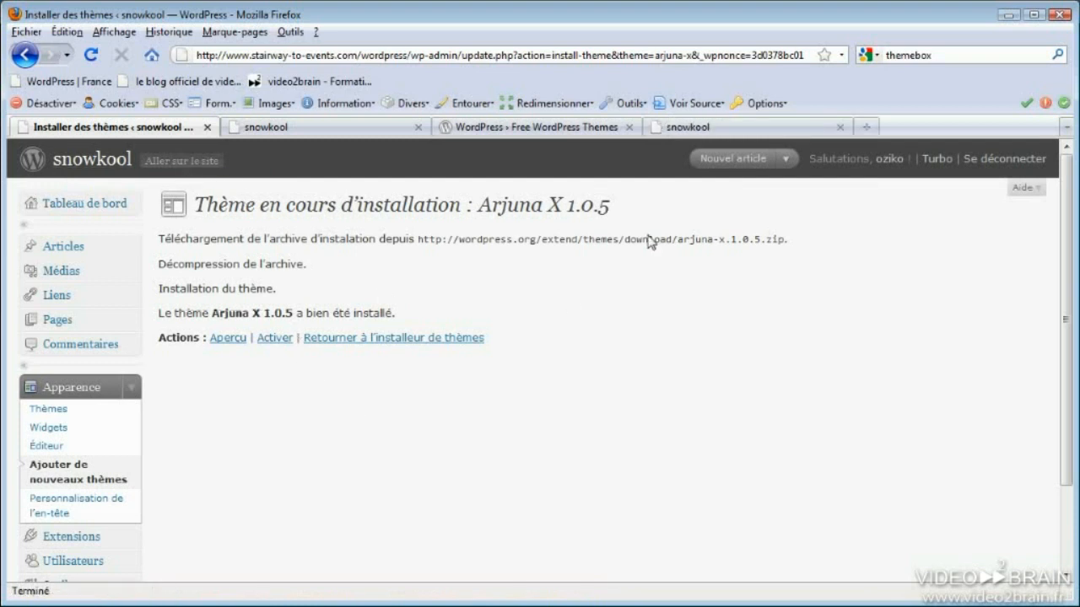
pyautogui.click(713, 128)
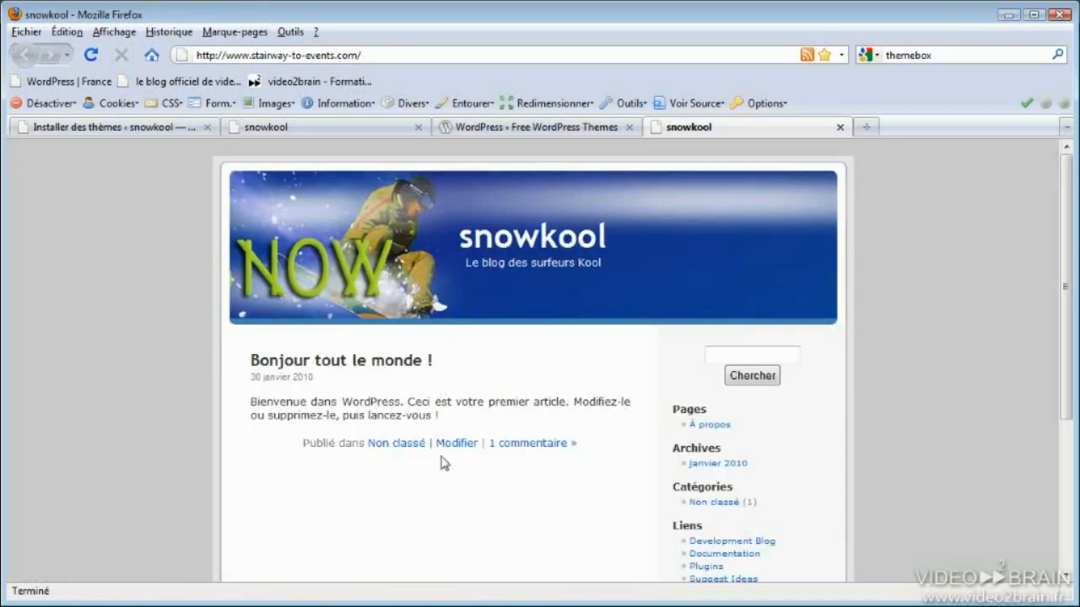
pyautogui.click(166, 131)
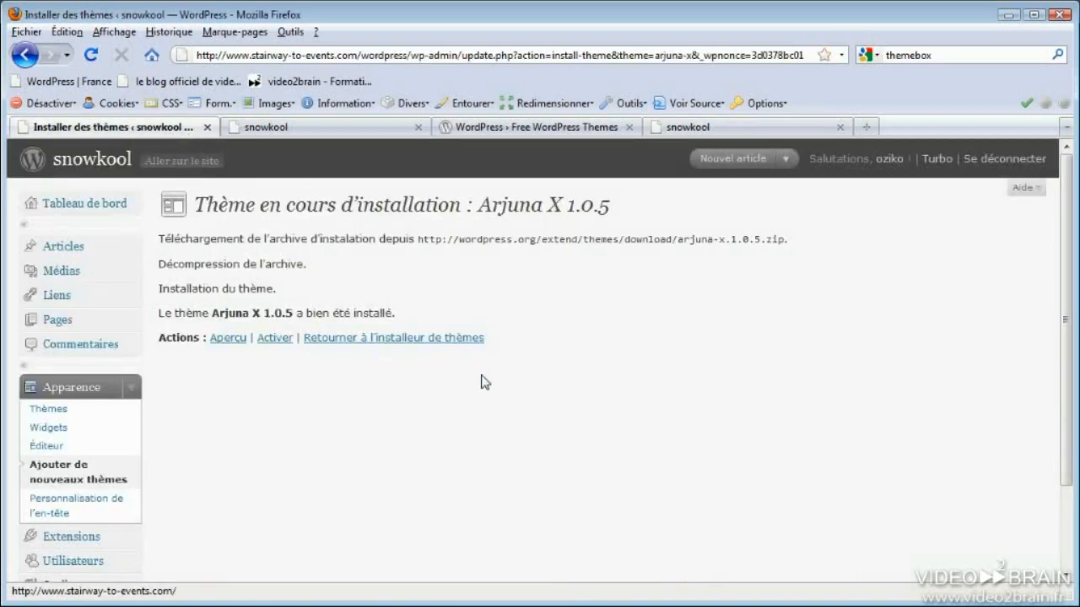
# Activate Arjuna X via 'Activer', review the Gérer les thèmes page, then go to the live blog tab
pyautogui.click(284, 344)
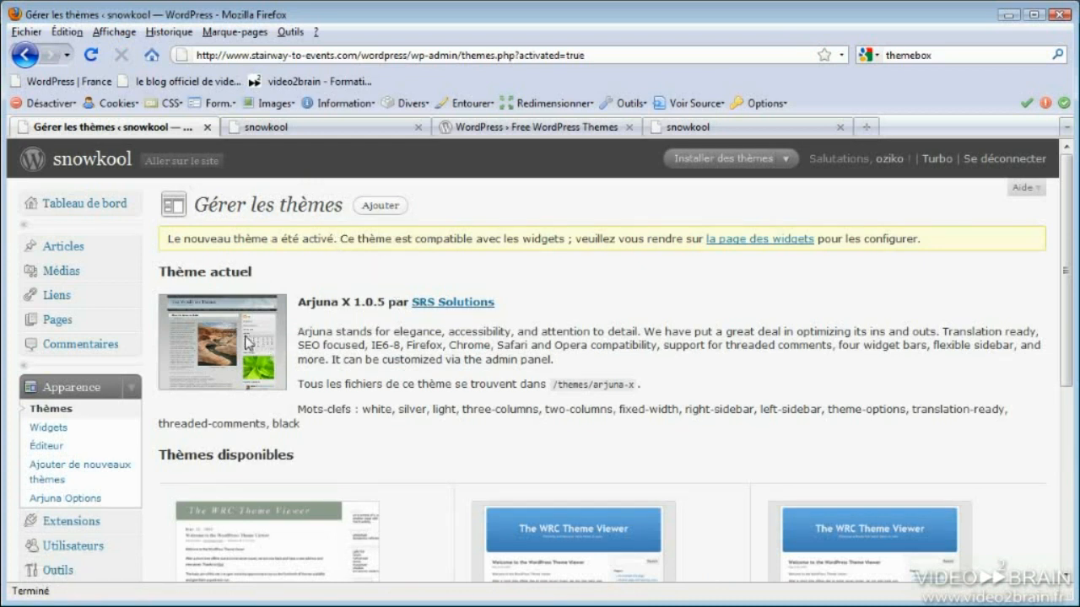
pyautogui.scroll(-3, 246, 342)
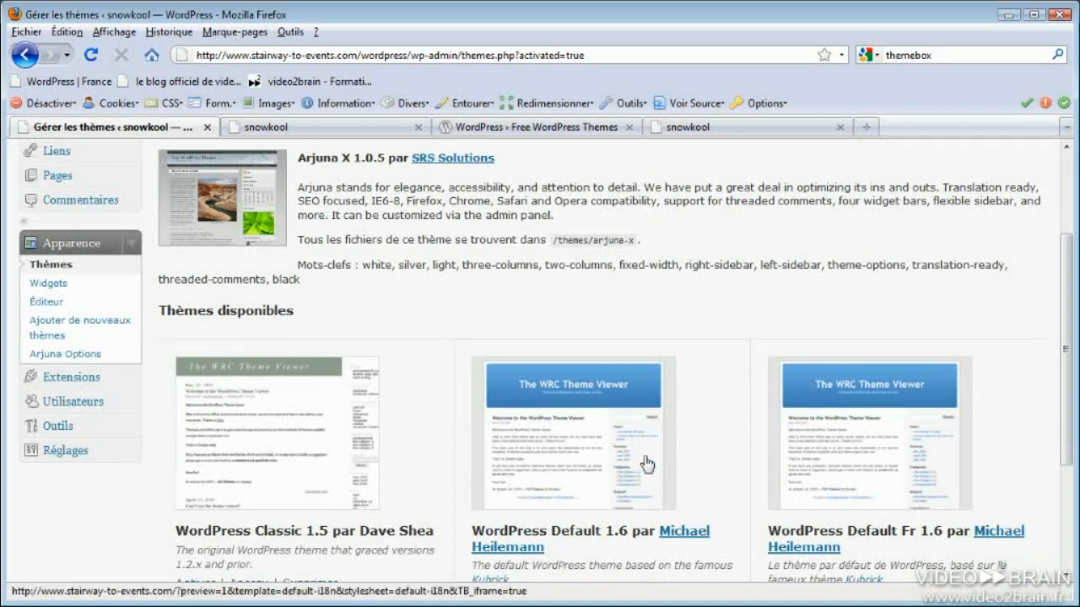
pyautogui.scroll(3, 755, 472)
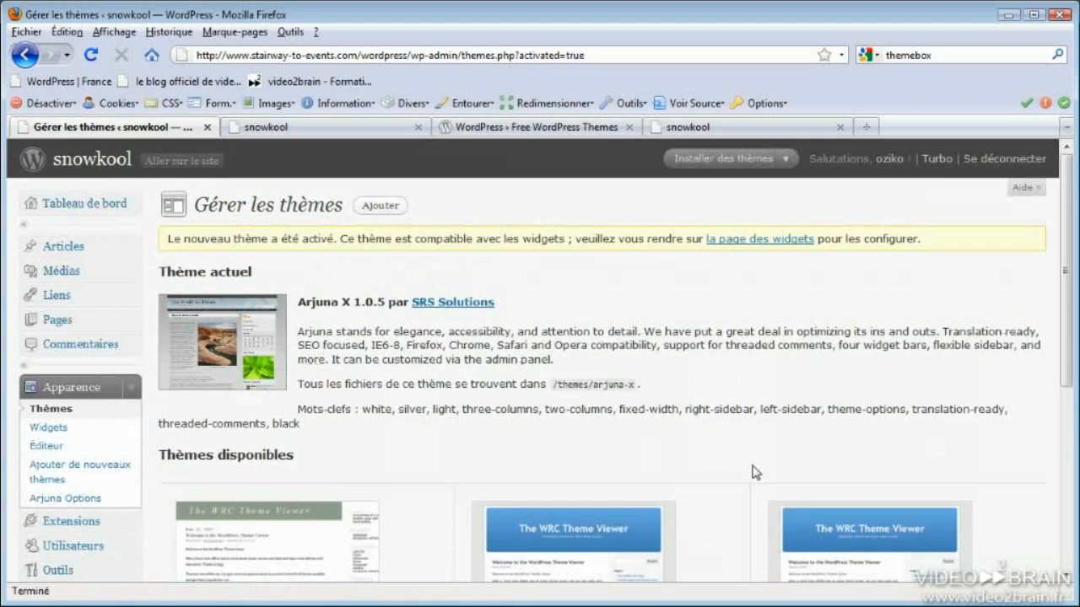
pyautogui.click(346, 130)
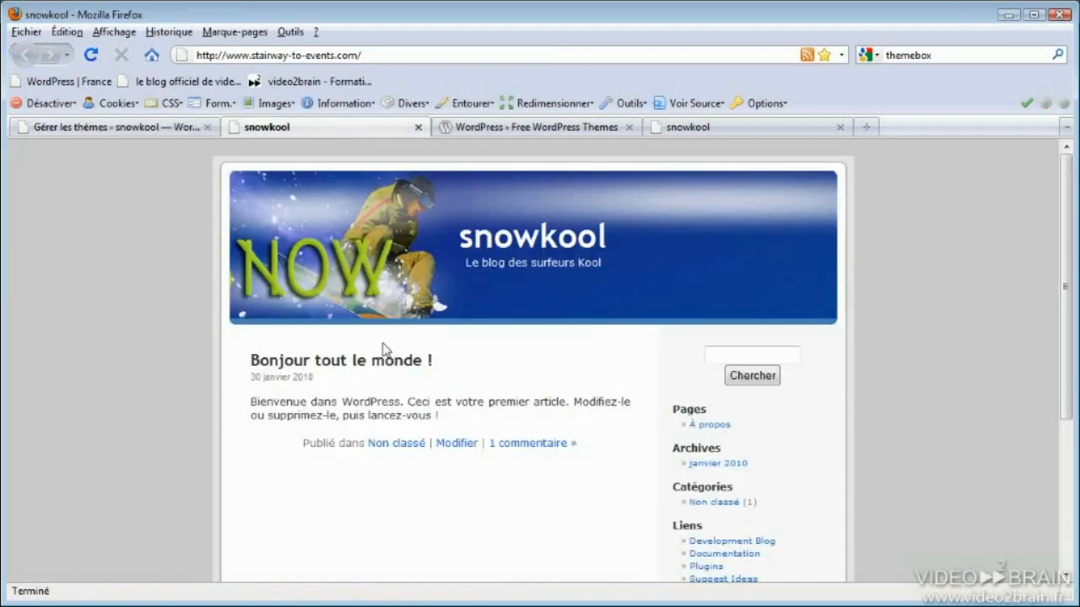
# Reload the snowkool front page to see the Arjuna X design, then return to Gérer les thèmes
pyautogui.click(94, 56)
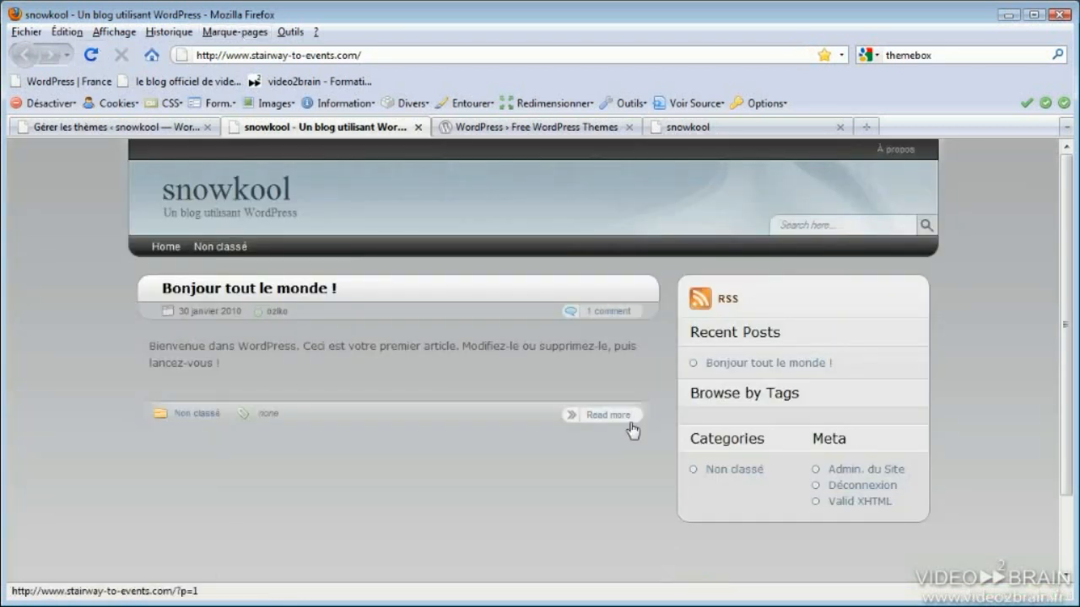
pyautogui.click(127, 130)
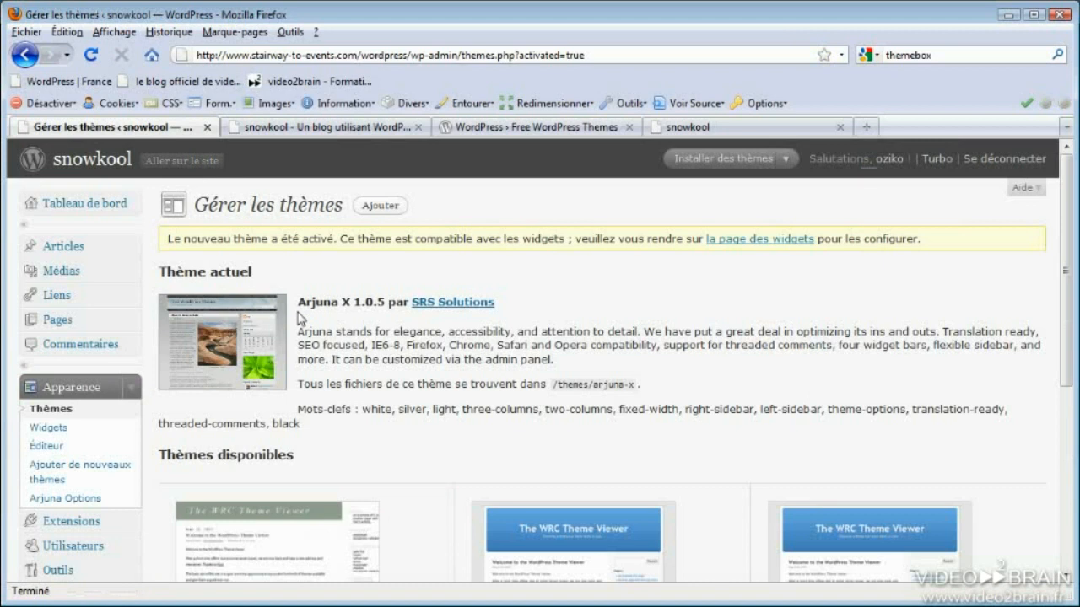